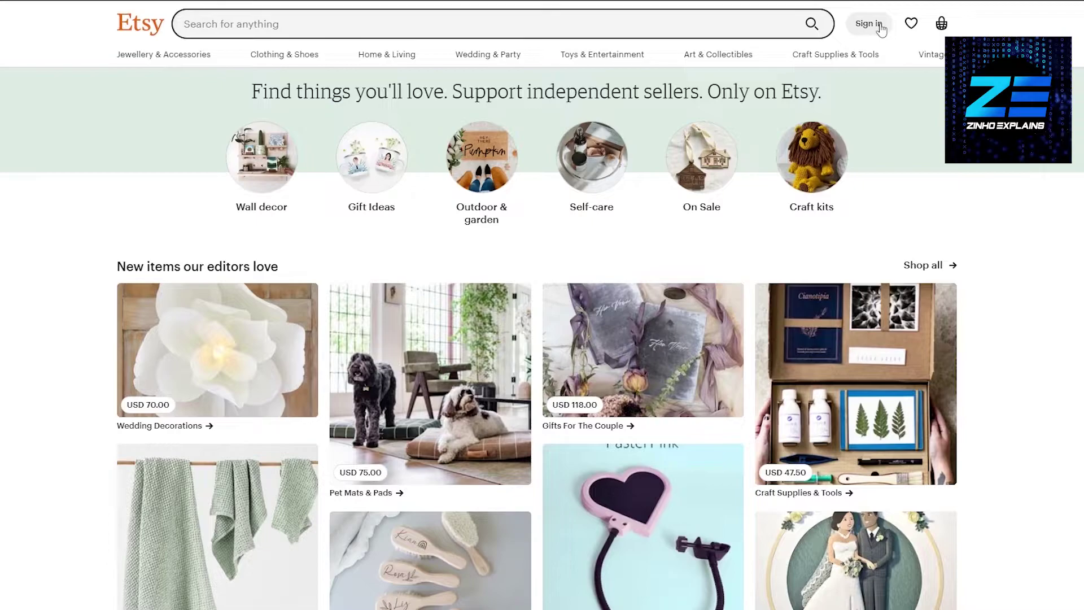
- Scroll the Etsy homepage down to the footer with its selling links
{"action": "scroll", "coordinate": [943, 245], "scroll_direction": "down", "scroll_amount": 5}
{"action": "scroll", "coordinate": [952, 233], "scroll_direction": "down", "scroll_amount": 10}
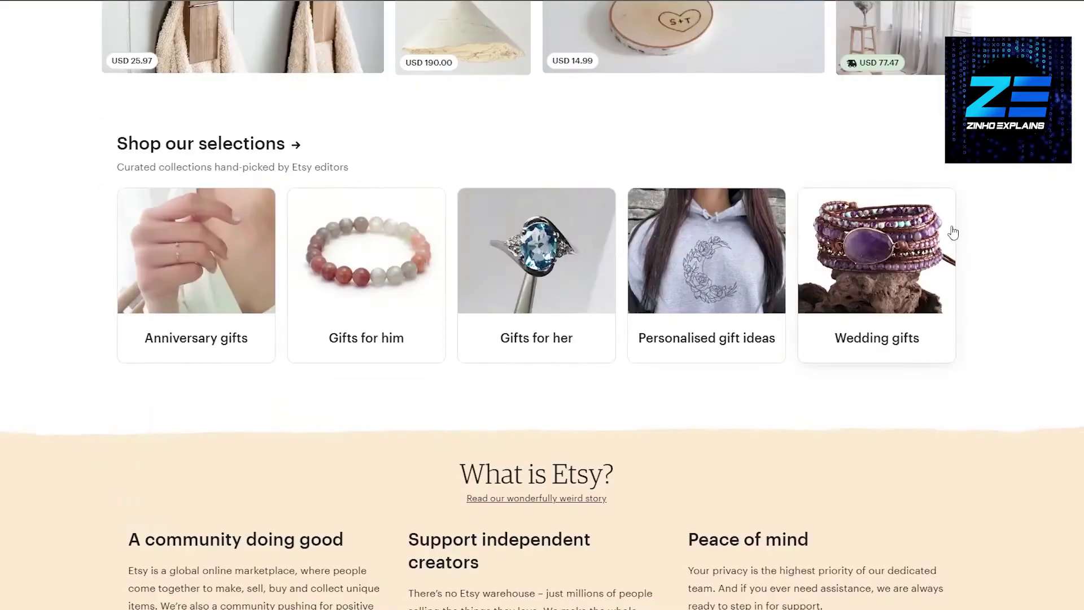
{"action": "scroll", "coordinate": [953, 229], "scroll_direction": "down", "scroll_amount": 9}
{"action": "scroll", "coordinate": [946, 231], "scroll_direction": "down", "scroll_amount": 2}
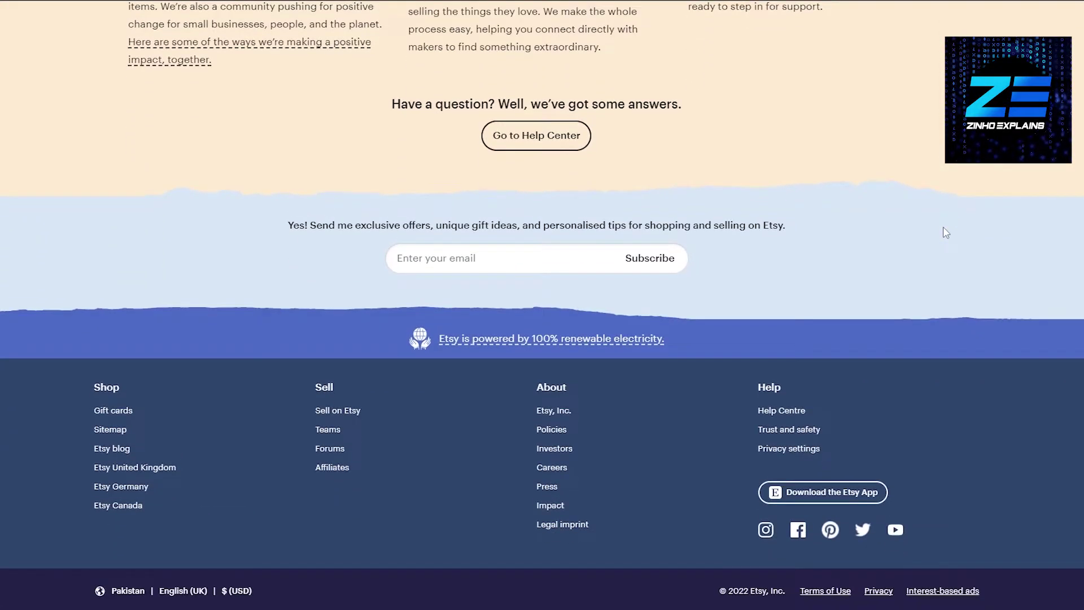
- From Sell on Etsy, begin shop setup and sign in with a Google account
{"action": "left_click", "coordinate": [323, 416]}
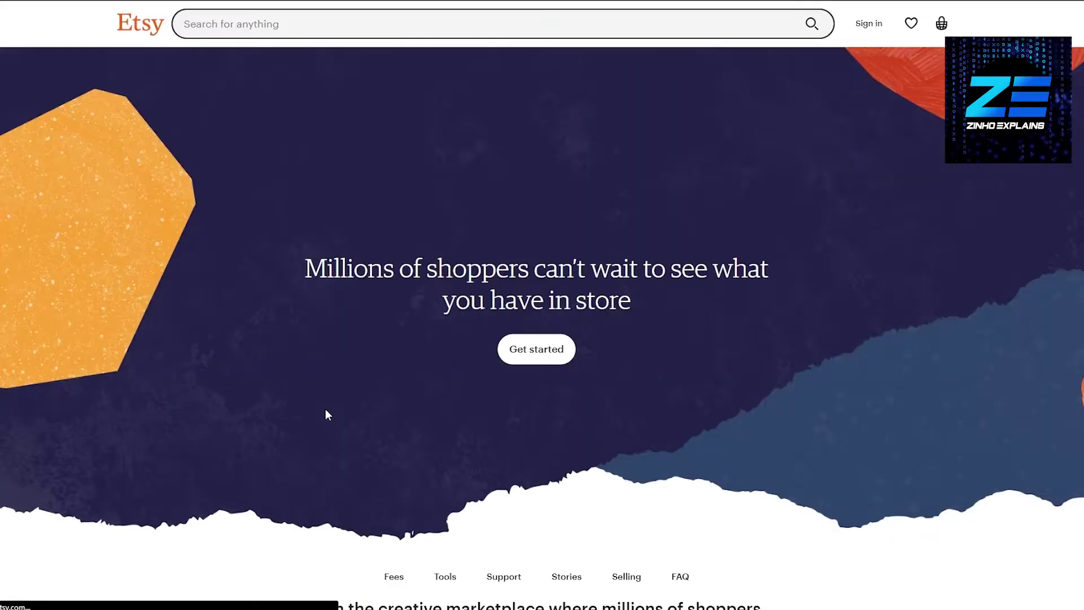
{"action": "left_click", "coordinate": [519, 356]}
{"action": "left_click", "coordinate": [528, 234]}
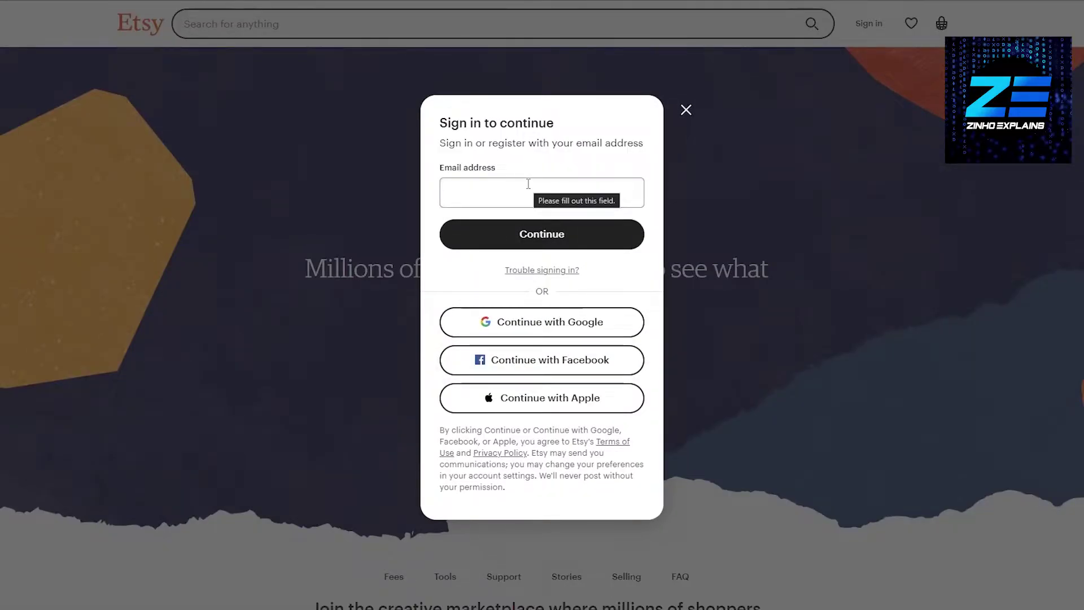
{"action": "left_click", "coordinate": [536, 337]}
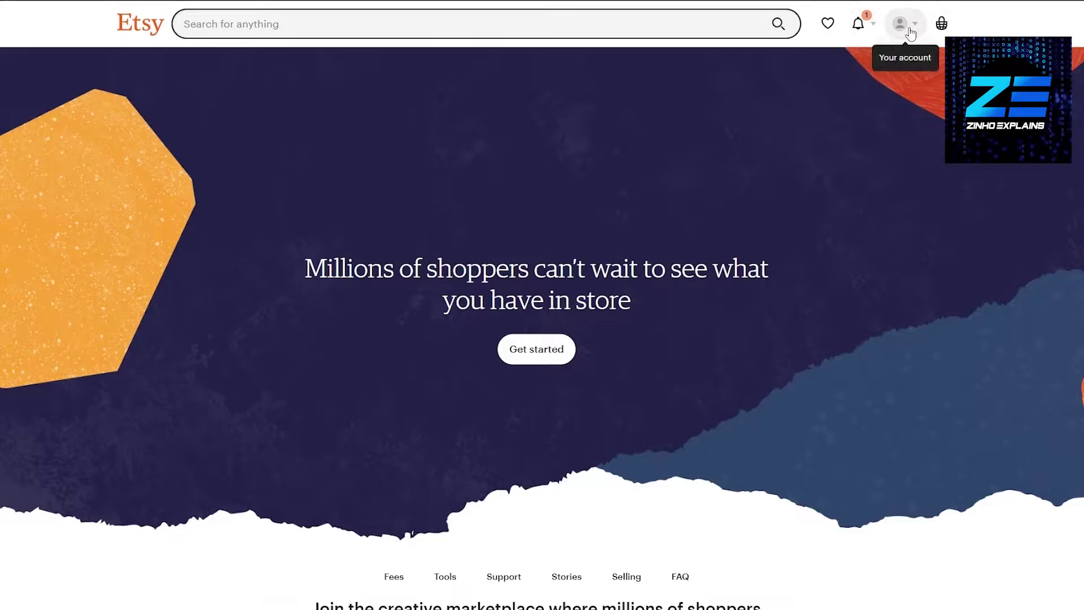
- Return to the selling page via the account menu and start setting up a new shop
{"action": "left_click", "coordinate": [909, 33]}
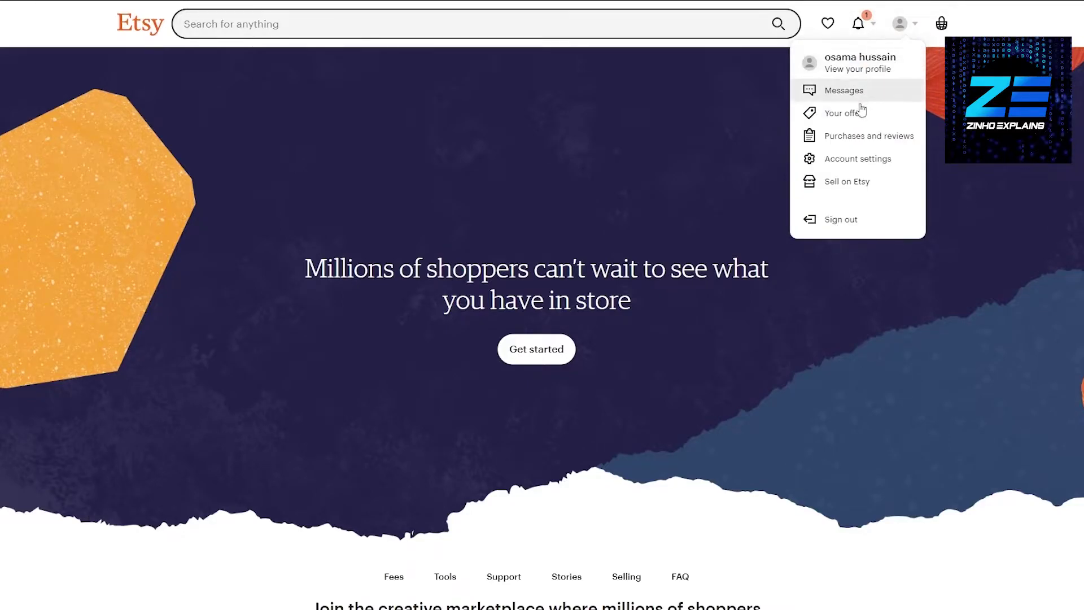
{"action": "left_click", "coordinate": [853, 189]}
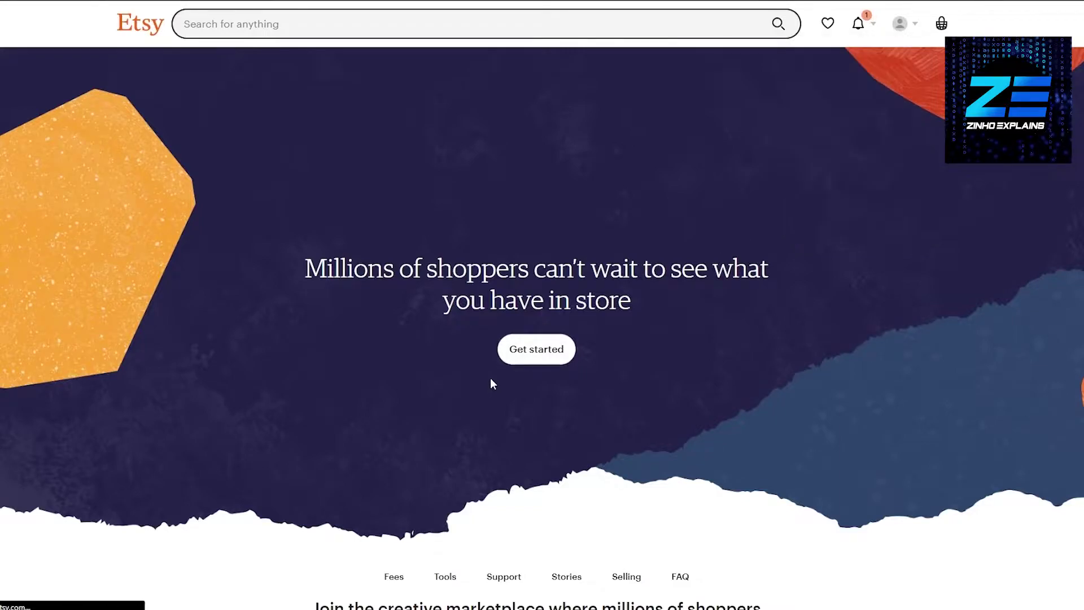
{"action": "left_click", "coordinate": [543, 354]}
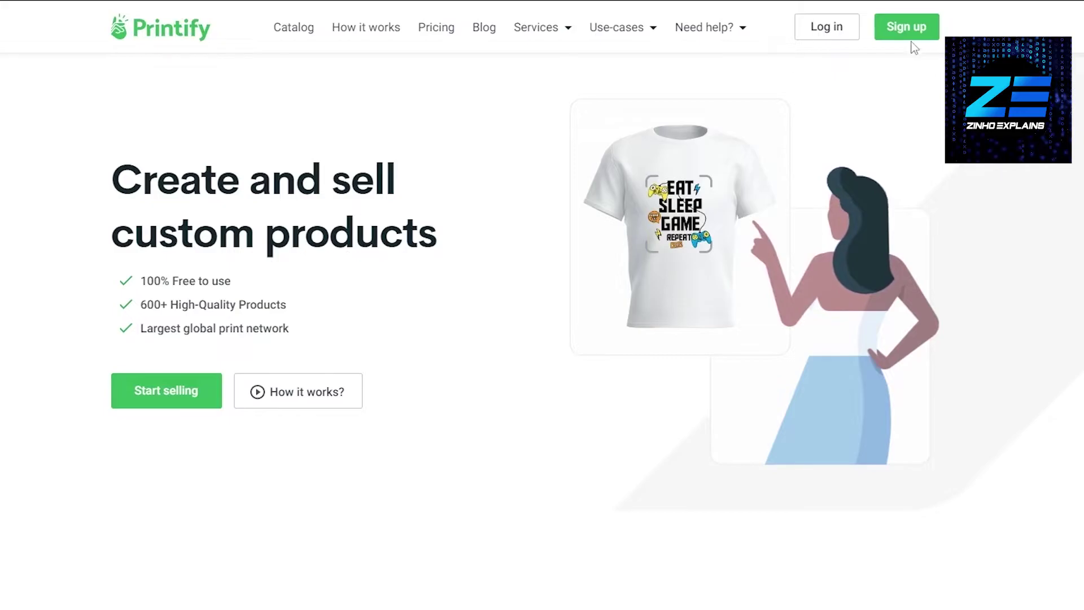
- Sign up for a Printify account using Continue with Google
{"action": "left_click", "coordinate": [149, 406]}
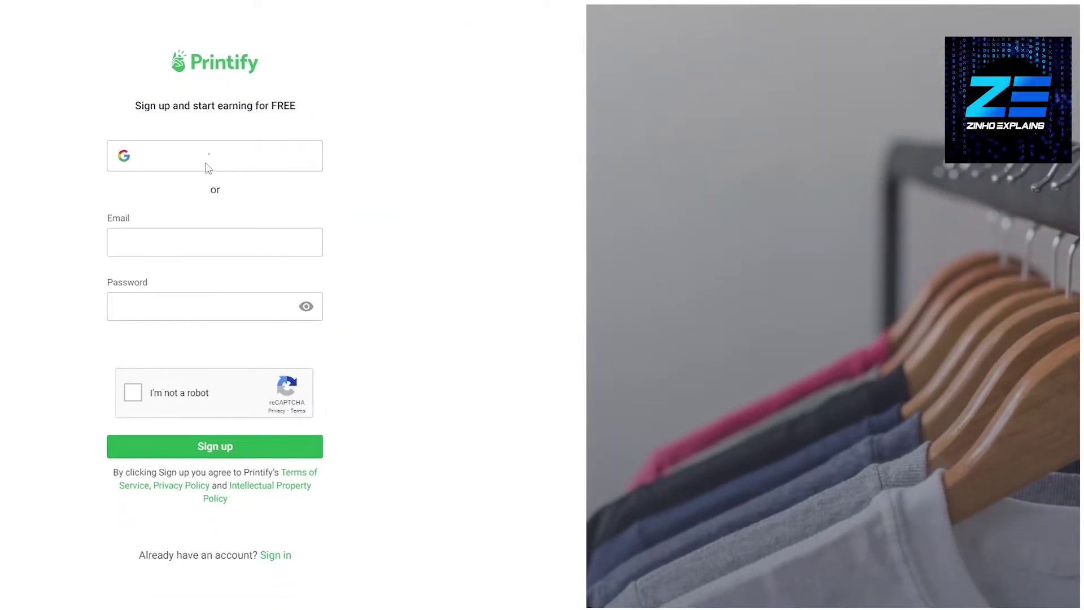
{"action": "left_click", "coordinate": [204, 167]}
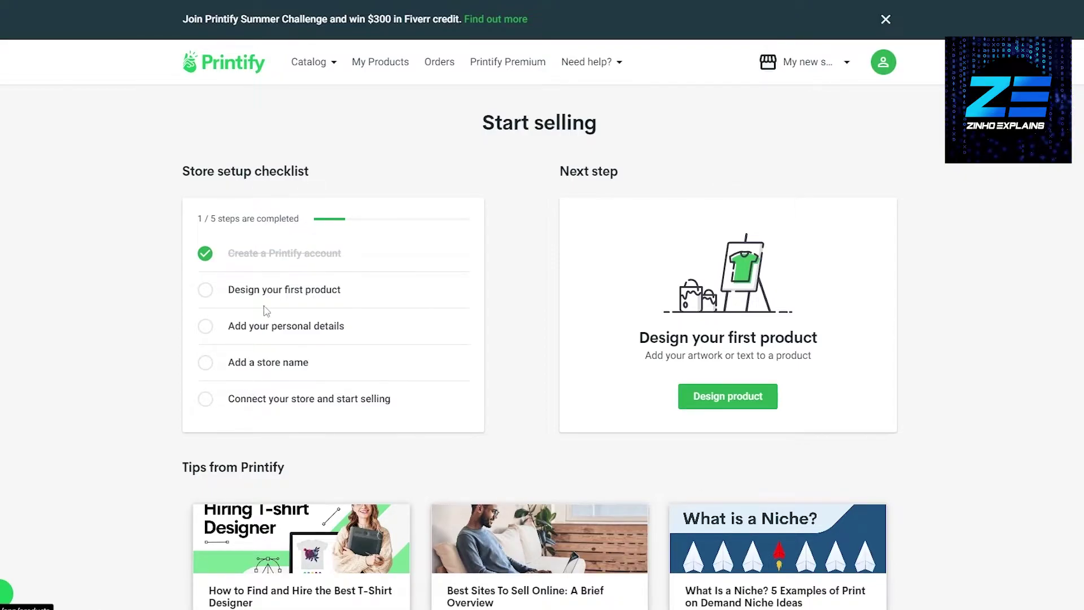
- Start designing a Unisex Heavy Cotton Tee and choose to upload artwork from My device
{"action": "left_click", "coordinate": [692, 397]}
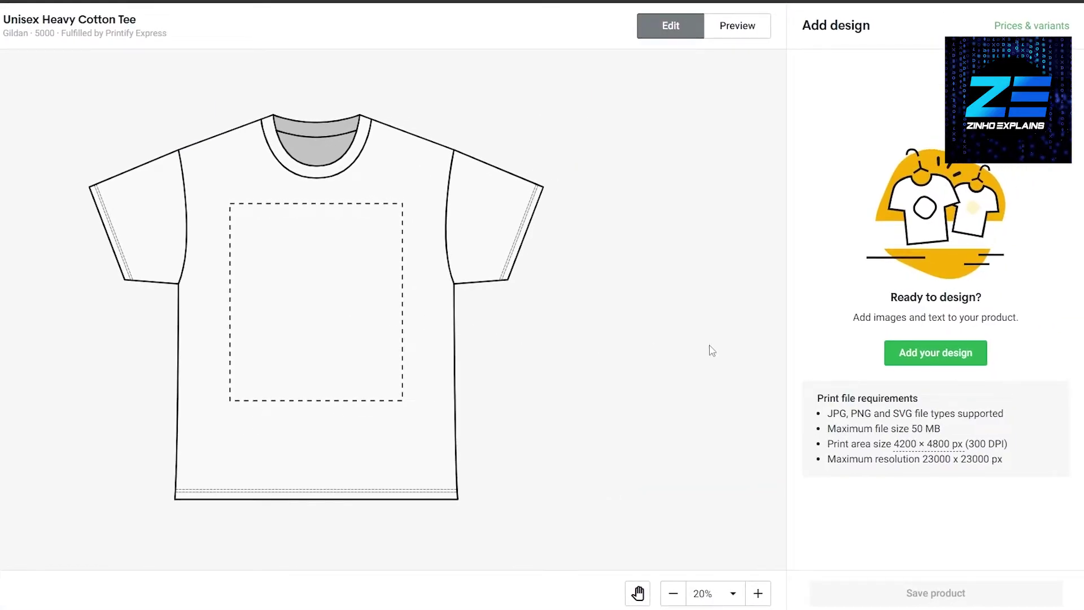
{"action": "left_click", "coordinate": [935, 355]}
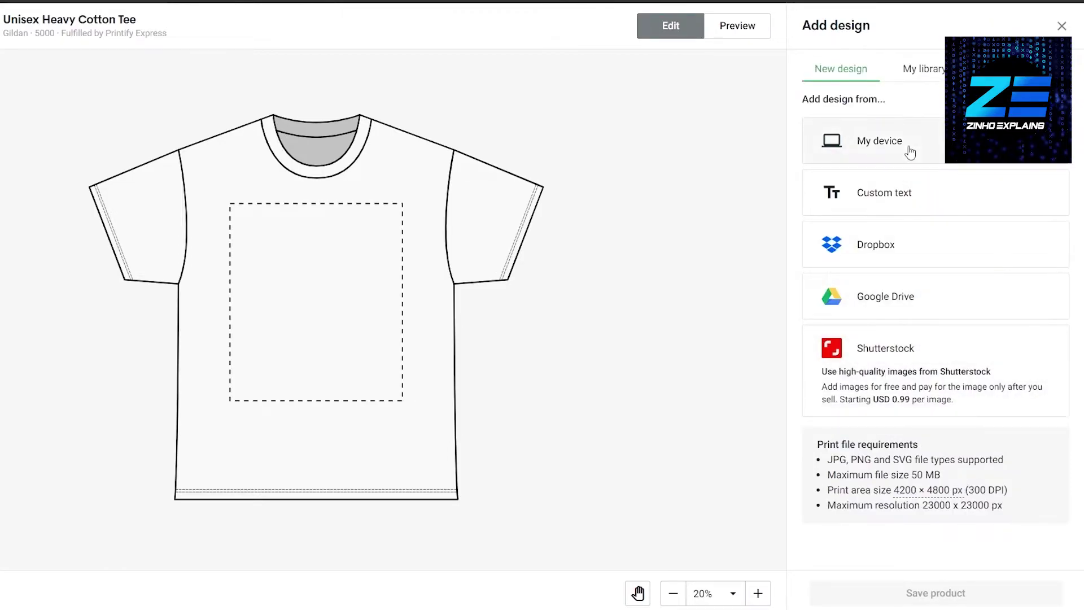
{"action": "left_click", "coordinate": [910, 151]}
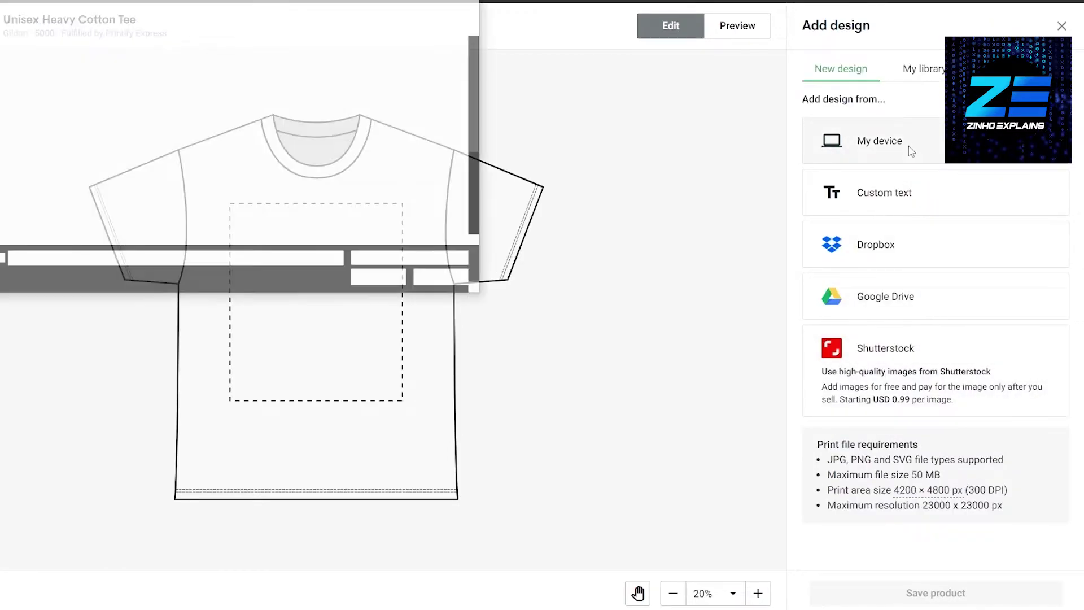
{"action": "scroll", "coordinate": [226, 141], "scroll_direction": "down", "scroll_amount": 5}
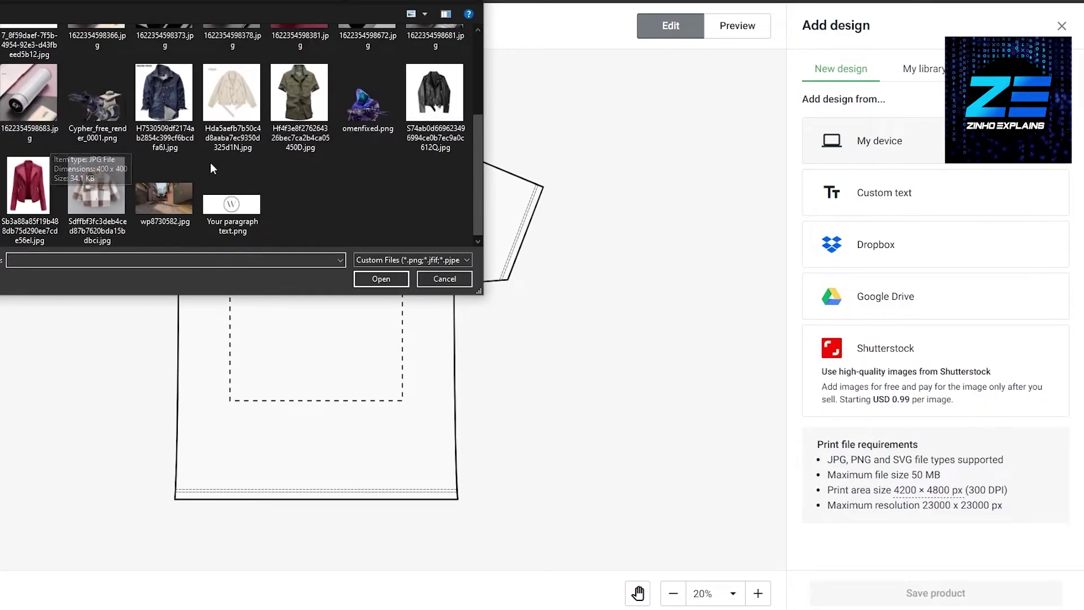
- Apply Canva's SIMPLICITY t-shirt template to page 3, then upload the chosen PNG to the tee
{"action": "scroll", "coordinate": [96, 186], "scroll_direction": "up", "scroll_amount": 3}
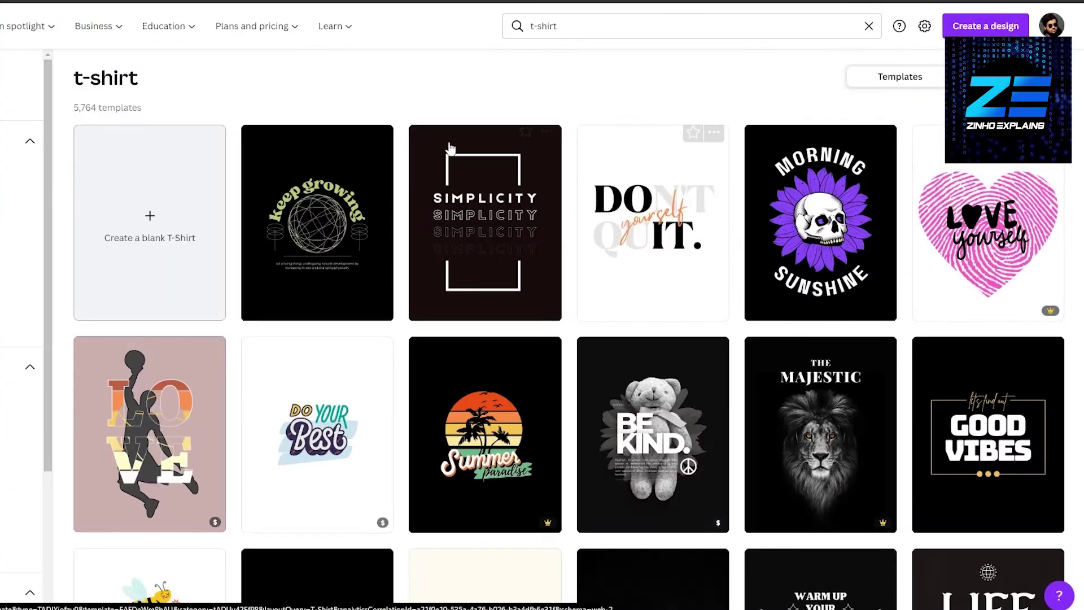
{"action": "scroll", "coordinate": [389, 411], "scroll_direction": "down", "scroll_amount": 4}
{"action": "scroll", "coordinate": [388, 411], "scroll_direction": "down", "scroll_amount": 3}
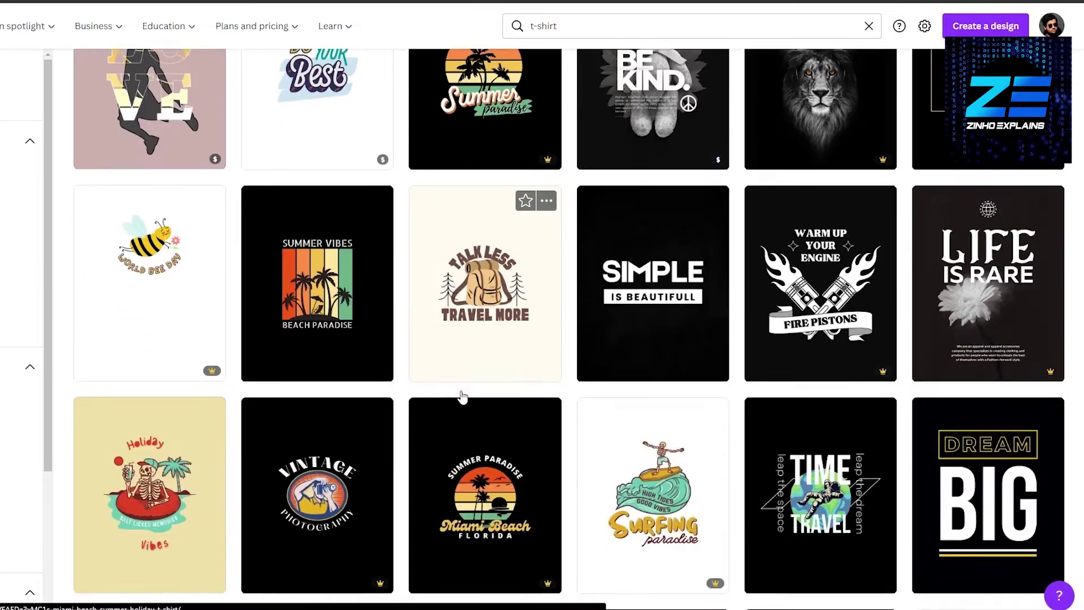
{"action": "scroll", "coordinate": [460, 395], "scroll_direction": "down", "scroll_amount": 4}
{"action": "scroll", "coordinate": [550, 389], "scroll_direction": "down", "scroll_amount": 2}
{"action": "scroll", "coordinate": [551, 397], "scroll_direction": "down", "scroll_amount": 3}
{"action": "scroll", "coordinate": [551, 397], "scroll_direction": "up", "scroll_amount": 2}
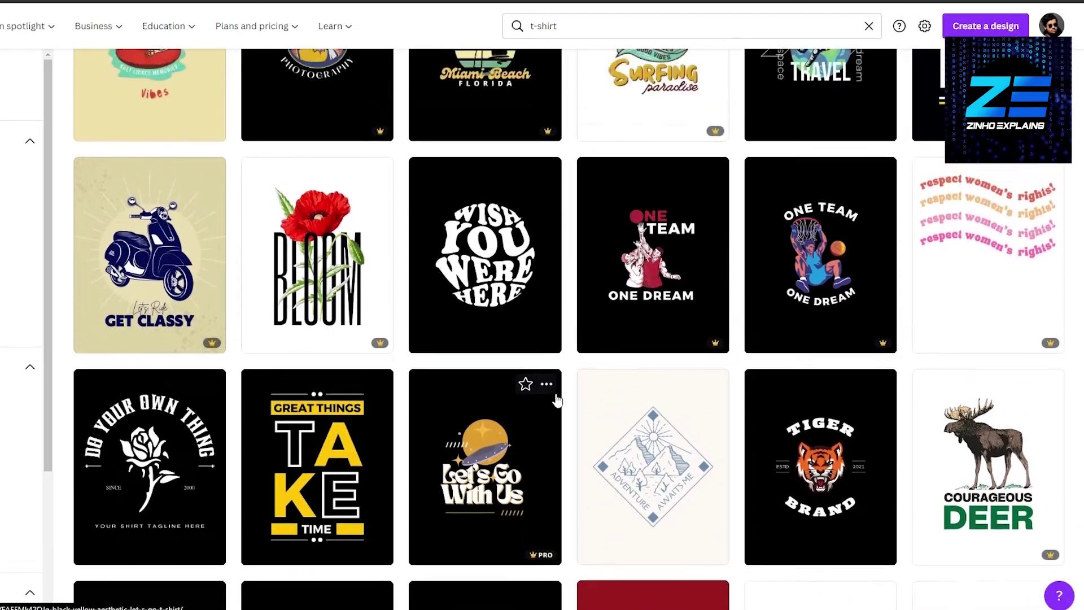
{"action": "scroll", "coordinate": [557, 395], "scroll_direction": "up", "scroll_amount": 1}
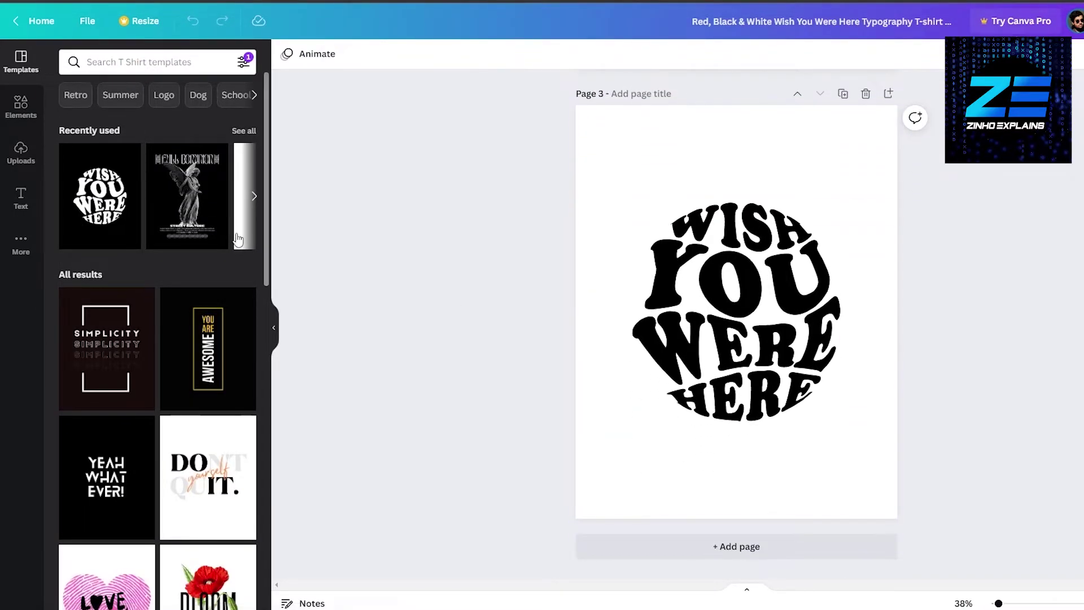
{"action": "mouse_move", "coordinate": [107, 347]}
{"action": "left_click", "coordinate": [116, 373]}
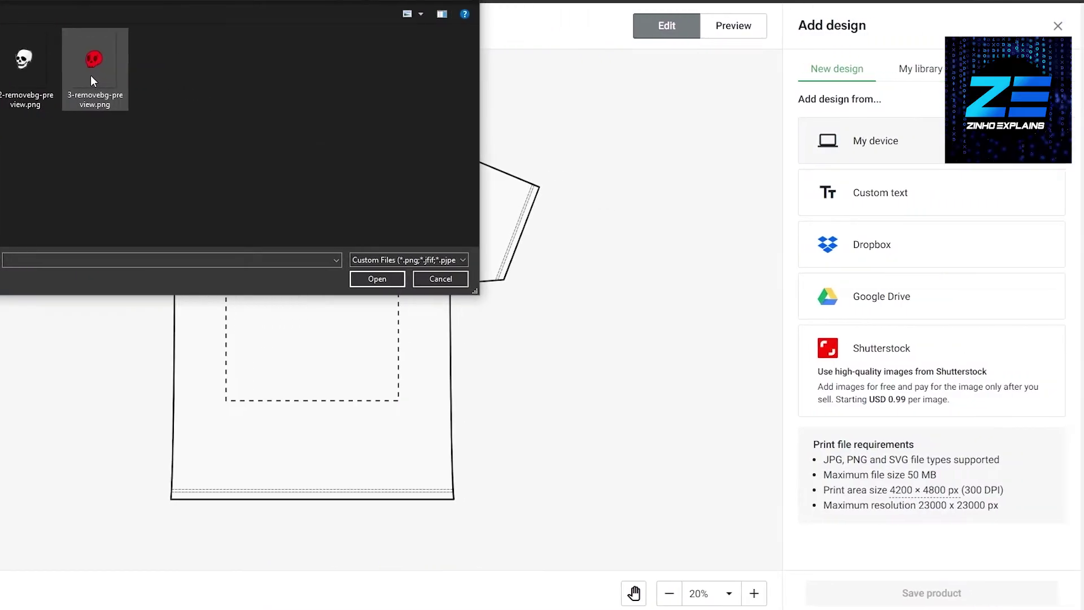
{"action": "double_click", "coordinate": [90, 76]}
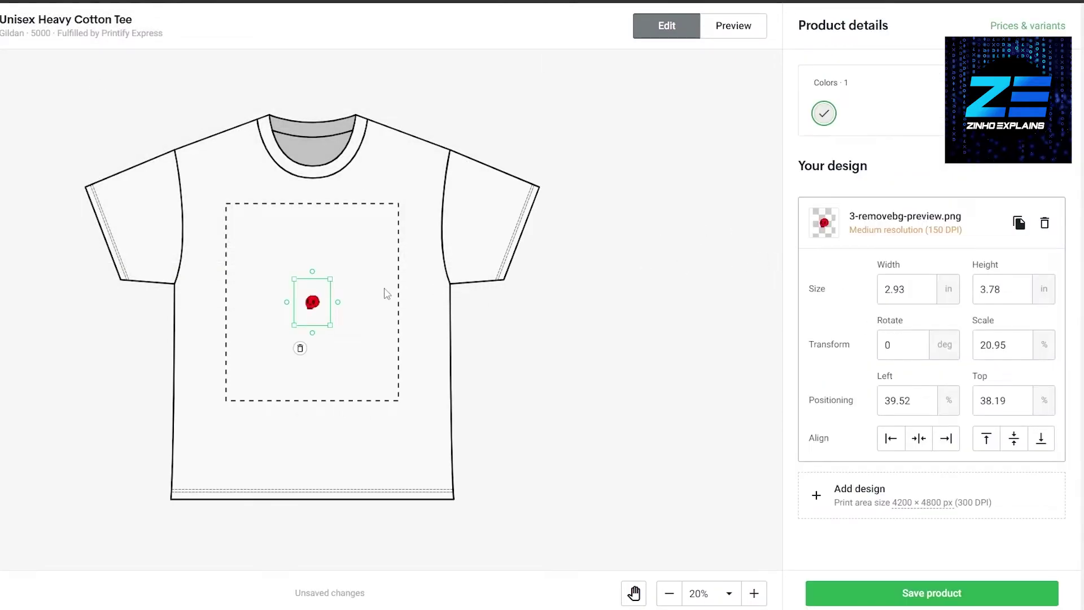
- Drag the red skull's corner to fill the tee print area, then save the Unisex Heavy Cotton Tee
{"action": "left_click_drag", "start_coordinate": [329, 326], "coordinate": [392, 404]}
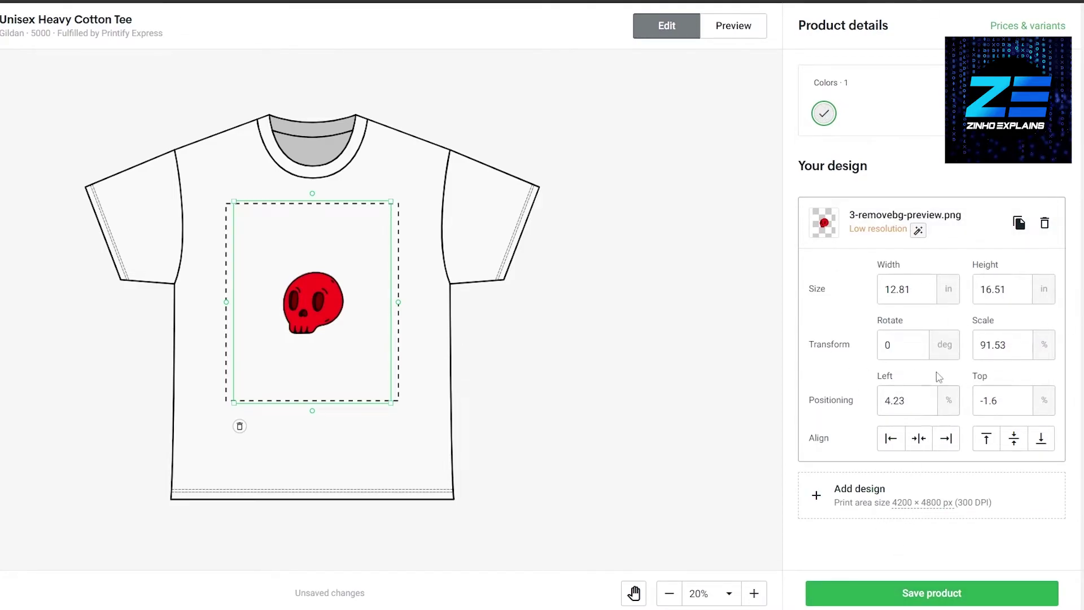
{"action": "left_click", "coordinate": [889, 596]}
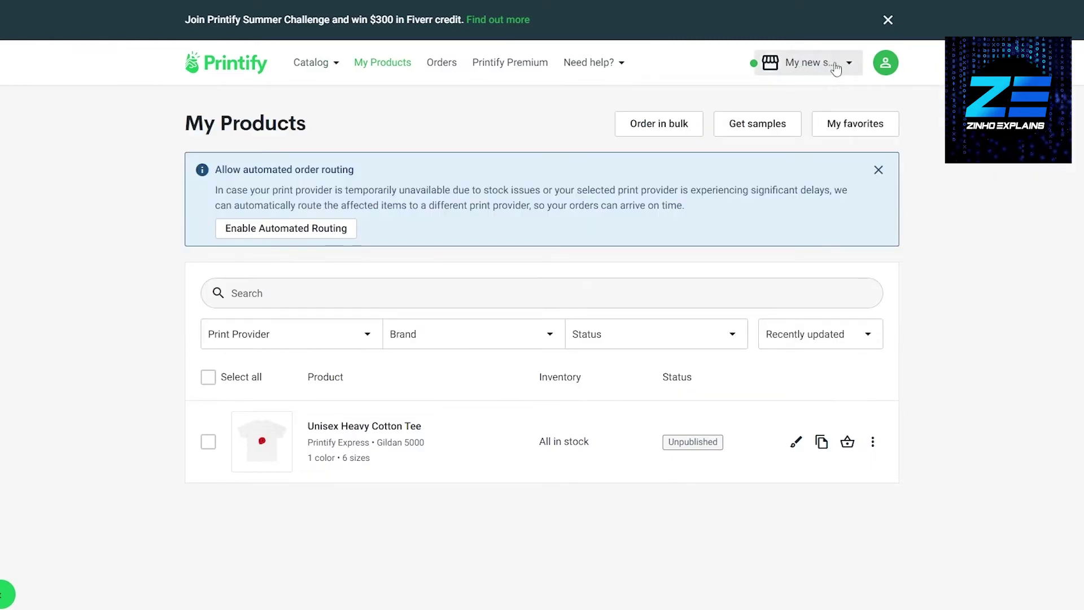
- Through Manage My Stores, choose to connect My new store to Etsy
{"action": "left_click", "coordinate": [850, 66]}
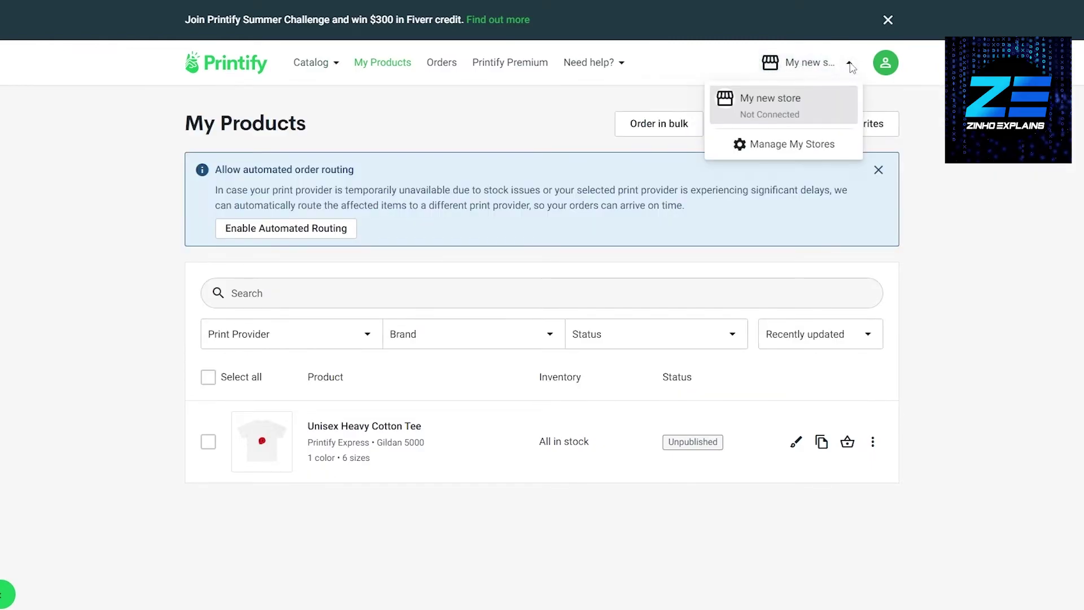
{"action": "left_click", "coordinate": [791, 146]}
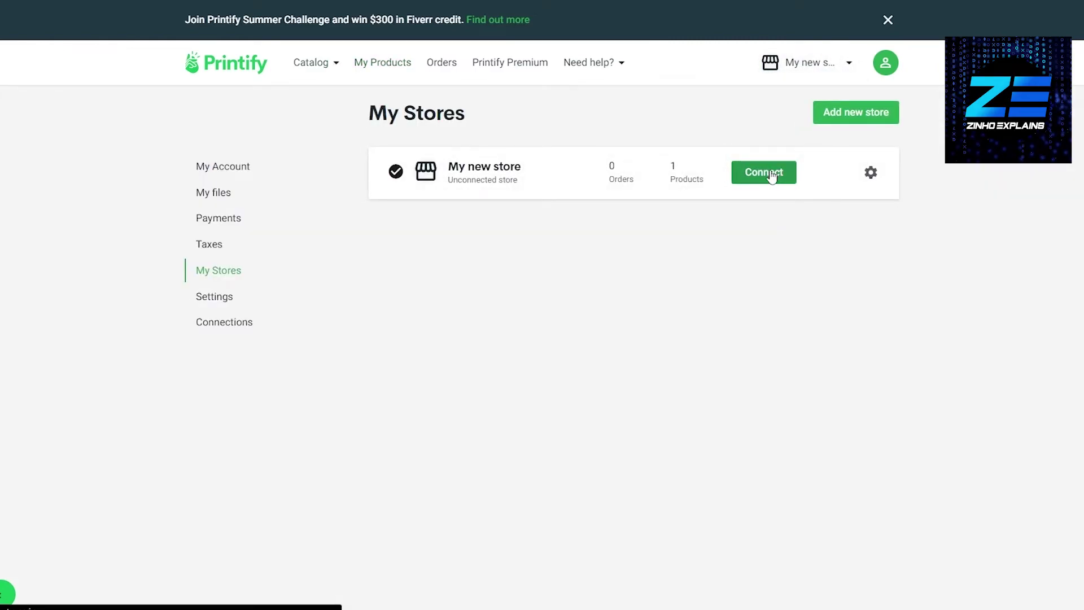
{"action": "mouse_move", "coordinate": [764, 172]}
{"action": "left_click", "coordinate": [790, 179]}
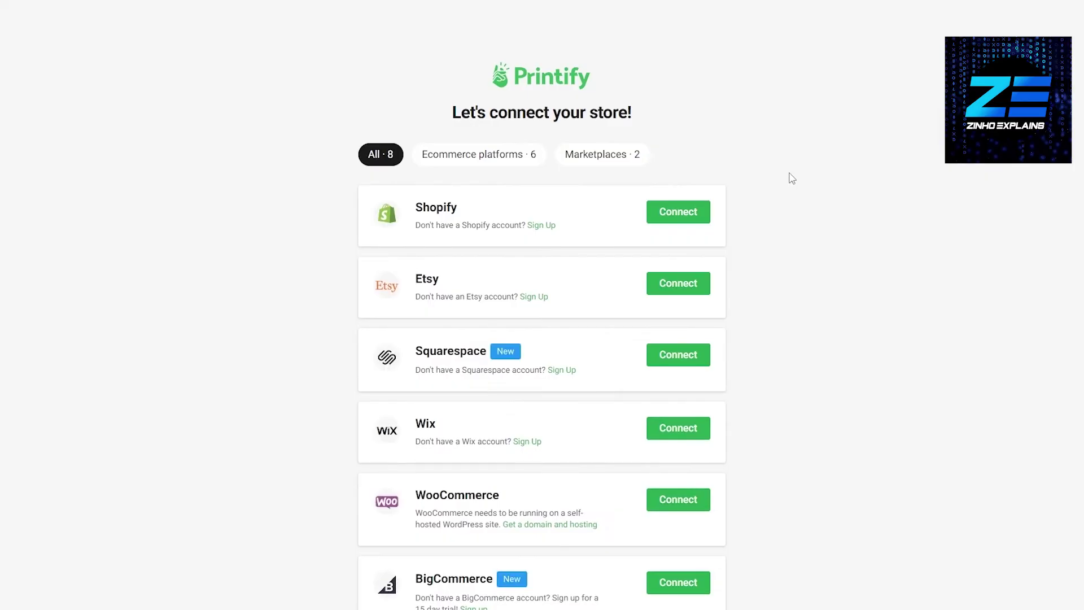
{"action": "left_click", "coordinate": [701, 290]}
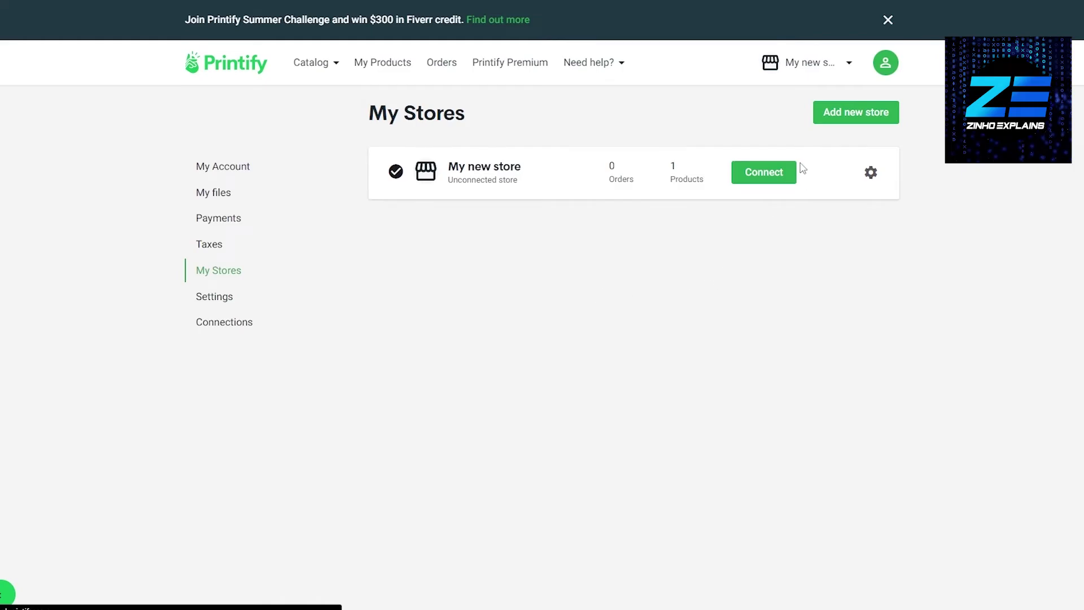
- Continue to Etsy's authorization page and grant Printify access to the Etsy account
{"action": "left_click", "coordinate": [784, 173]}
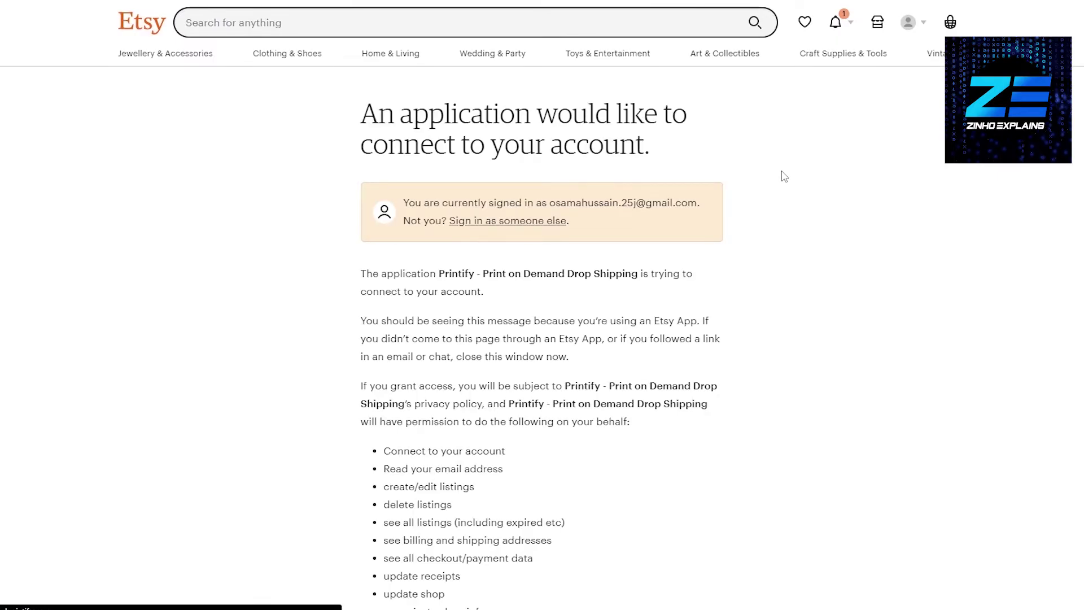
{"action": "scroll", "coordinate": [456, 252], "scroll_direction": "down", "scroll_amount": 5}
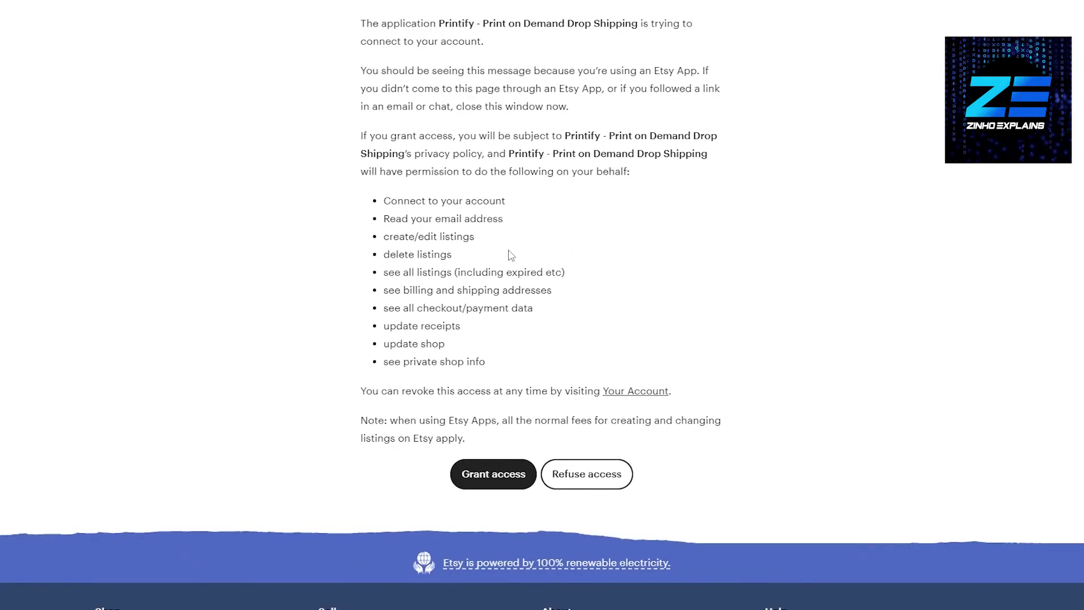
{"action": "left_click", "coordinate": [487, 475]}
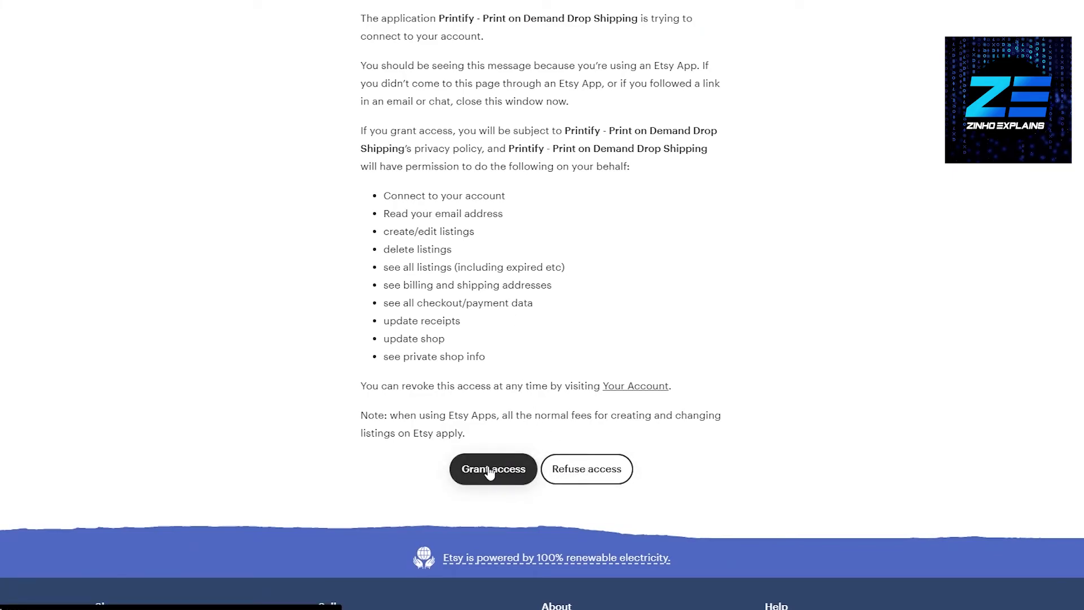